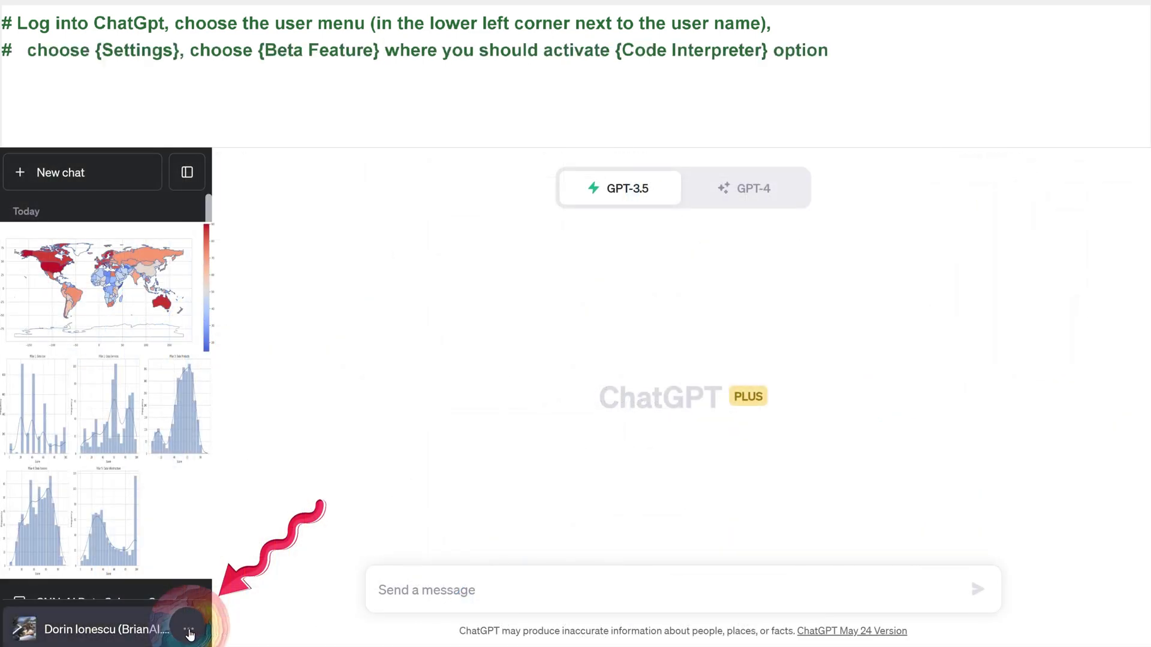
- Review the Code interpreter description under the beta features in ChatGPT settings
click(189, 631)
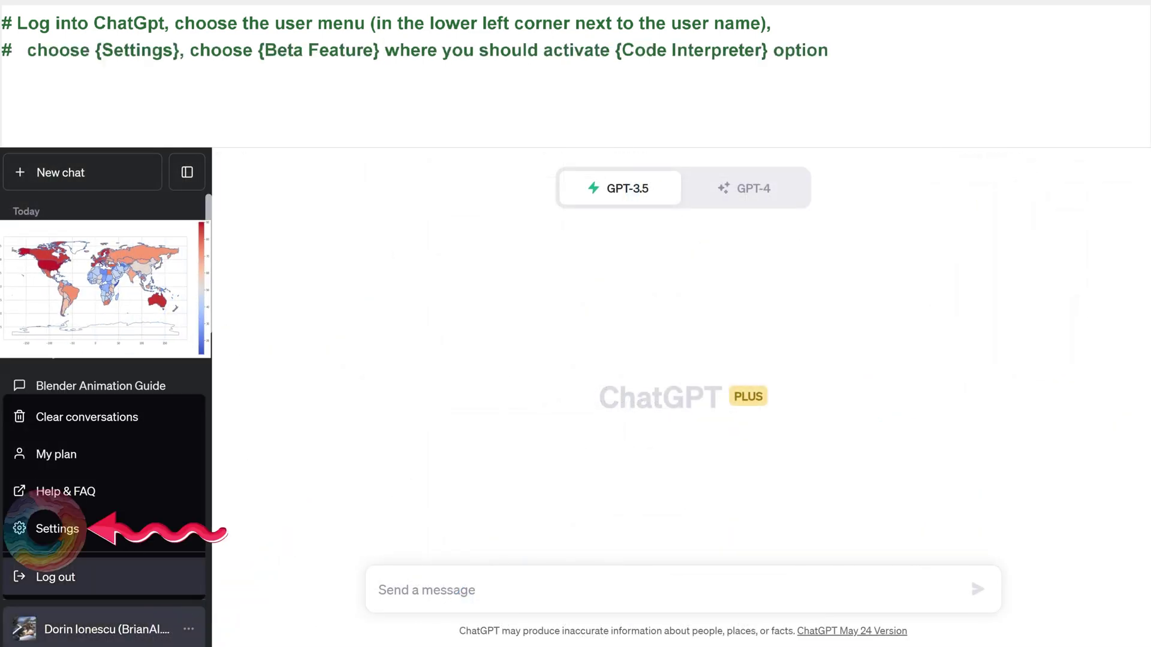
click(71, 537)
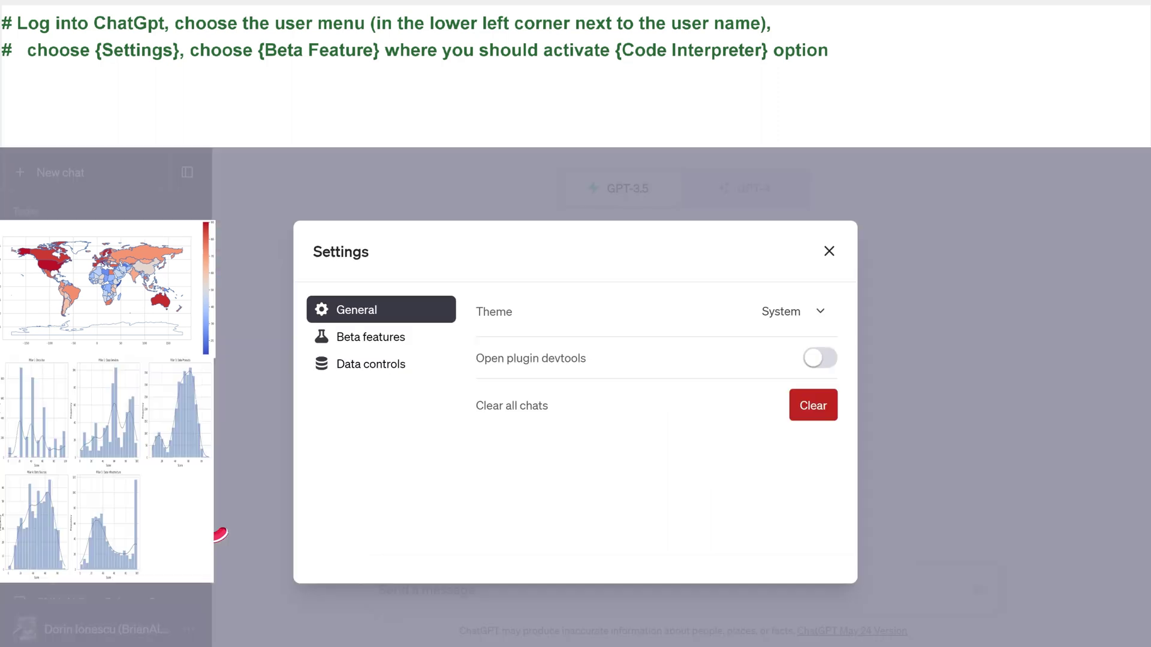
click(362, 337)
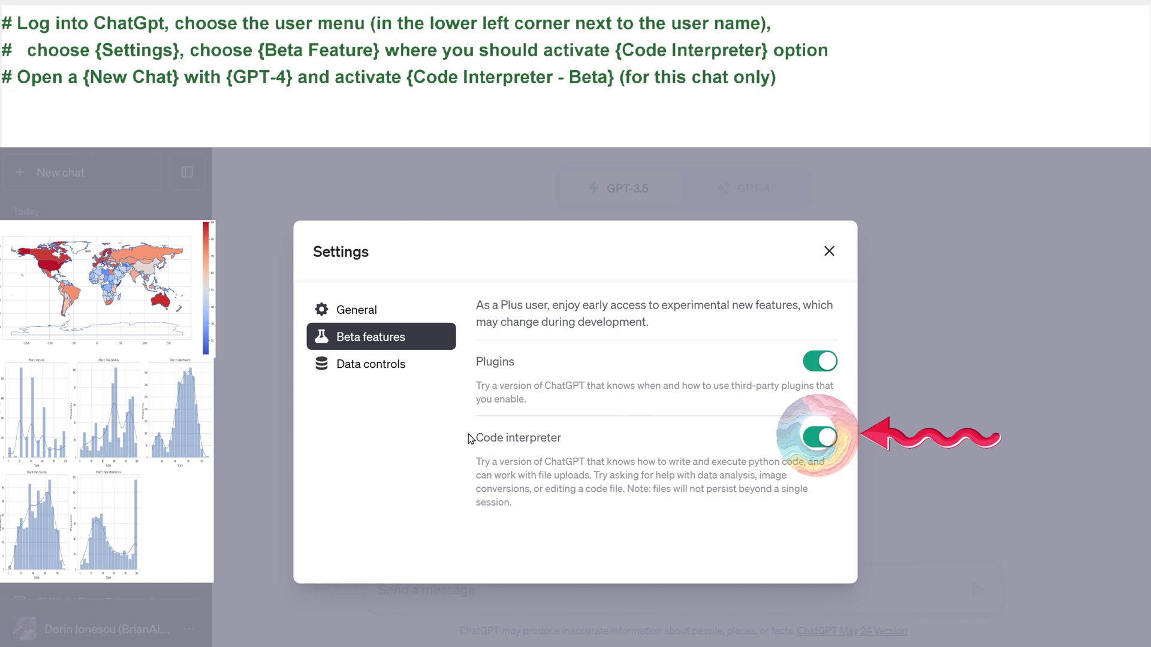
drag(478, 442, 753, 516)
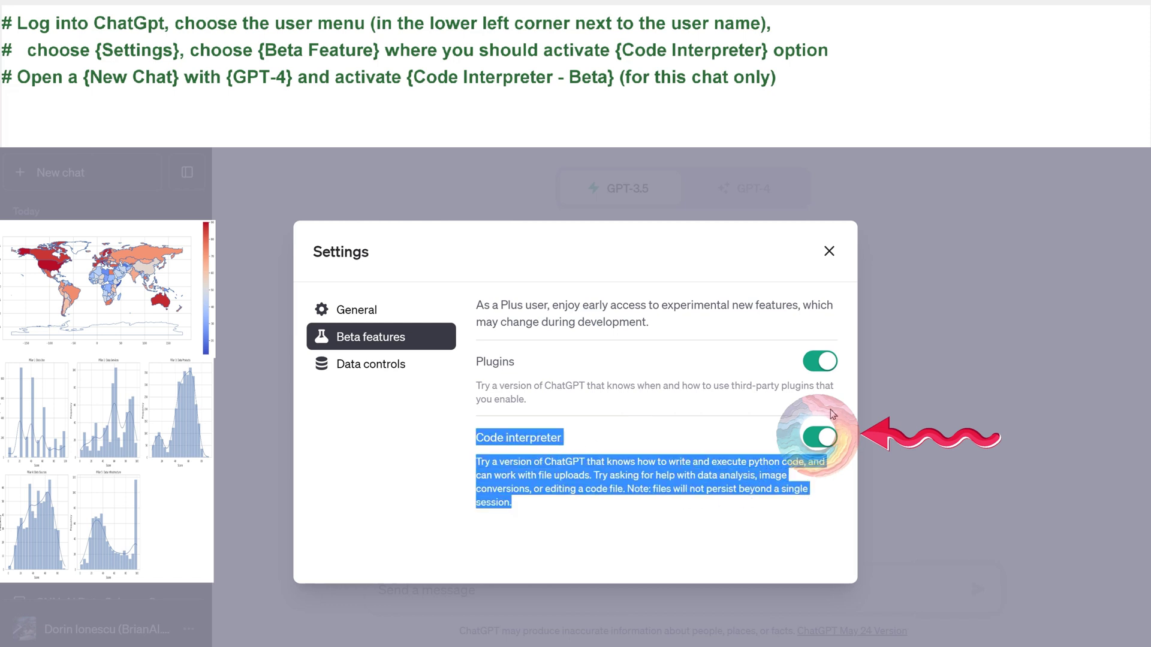
click(828, 254)
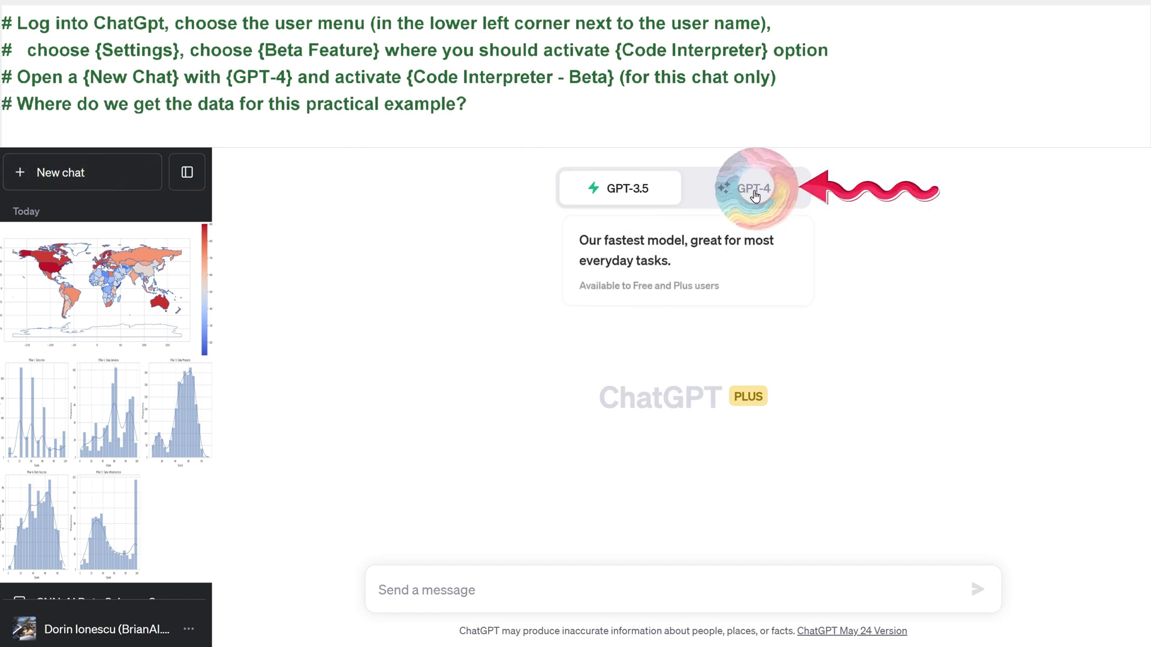
- Set the new chat to GPT-4 with Code Interpreter enabled
click(746, 192)
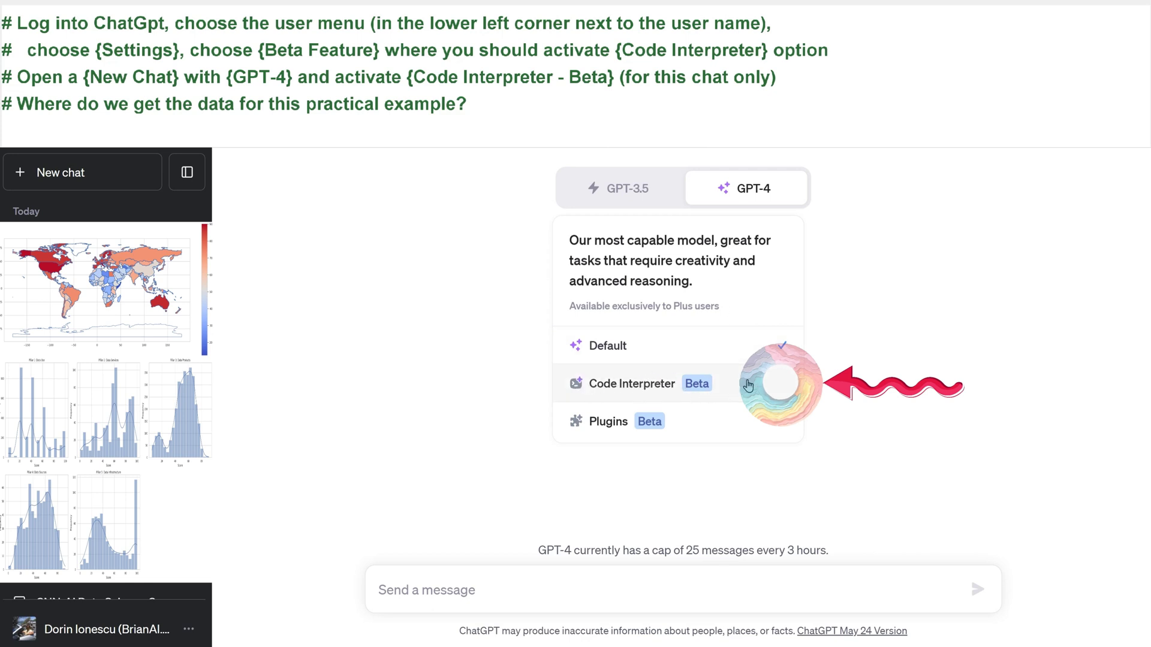
click(748, 386)
mouse_move(753, 198)
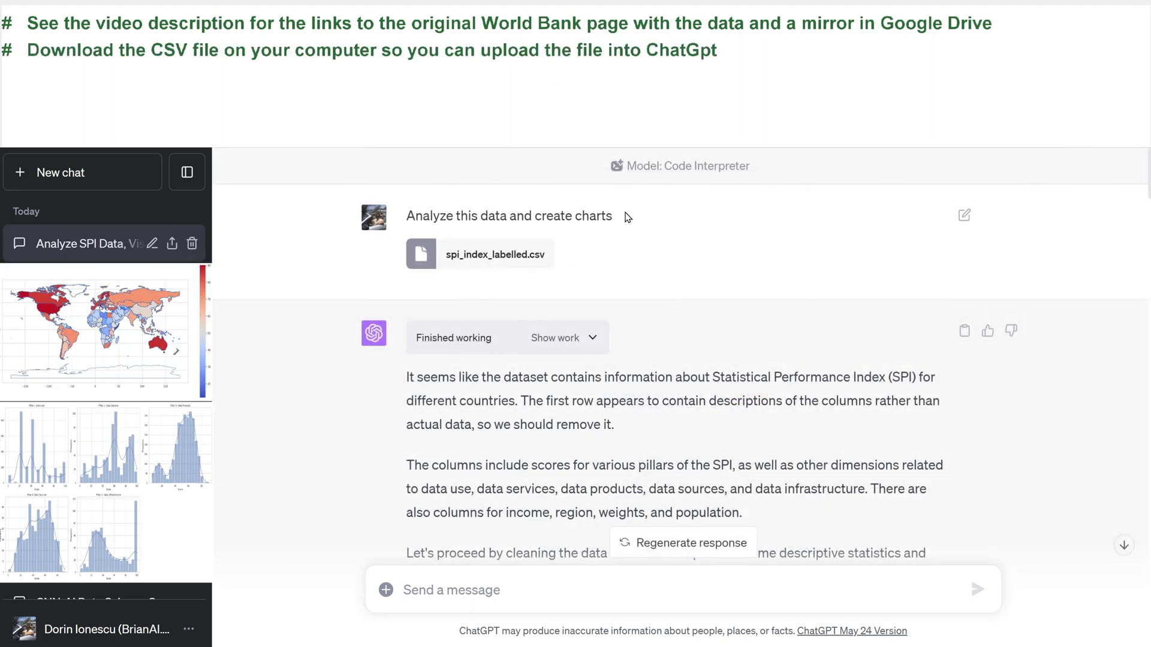
- Highlight the prompt asking ChatGPT to analyze the uploaded data
drag(626, 218, 407, 216)
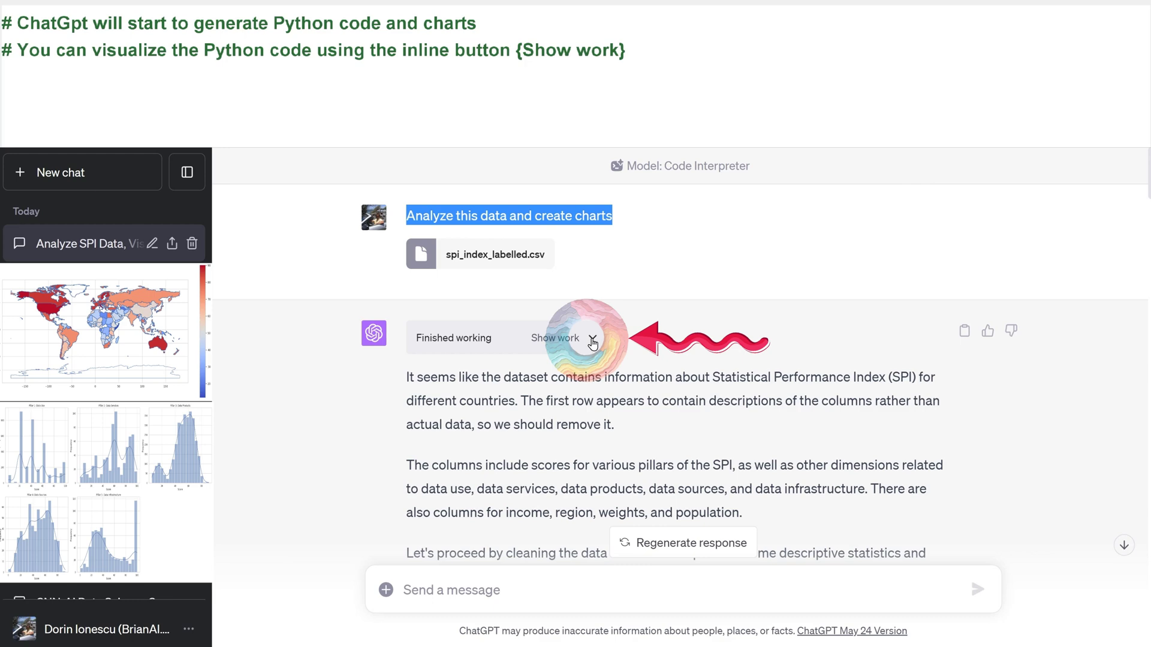
- Expand the pandas CSV-loading code and read down to the 5 rows x 79 columns result
click(592, 341)
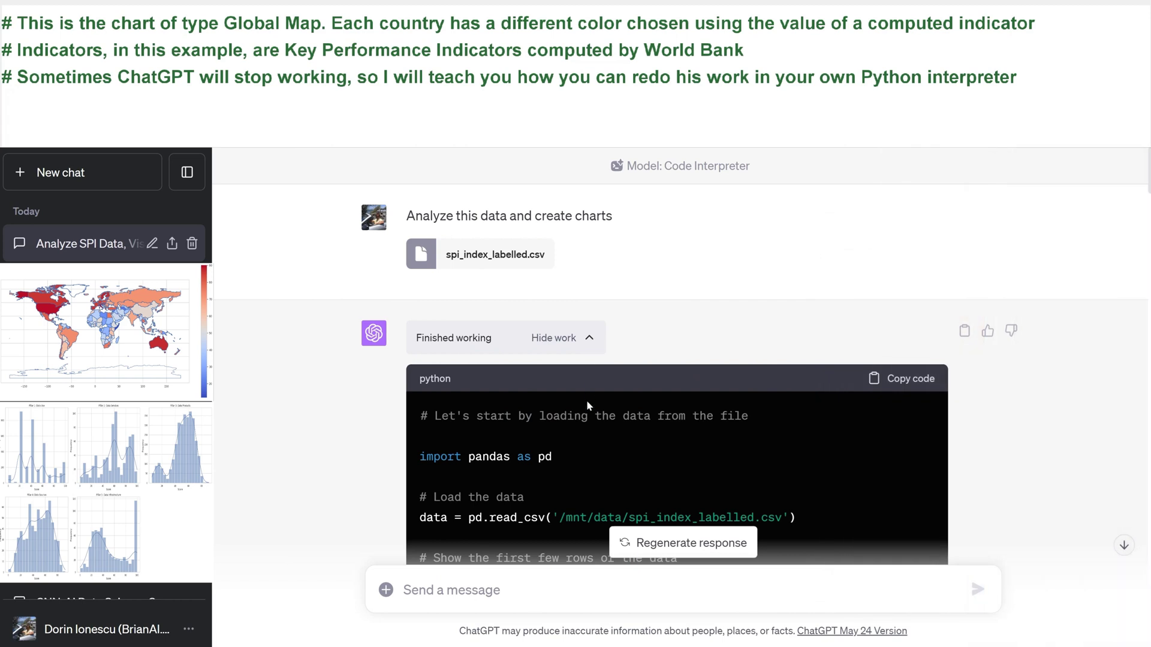
scroll(522, 452, down, 4)
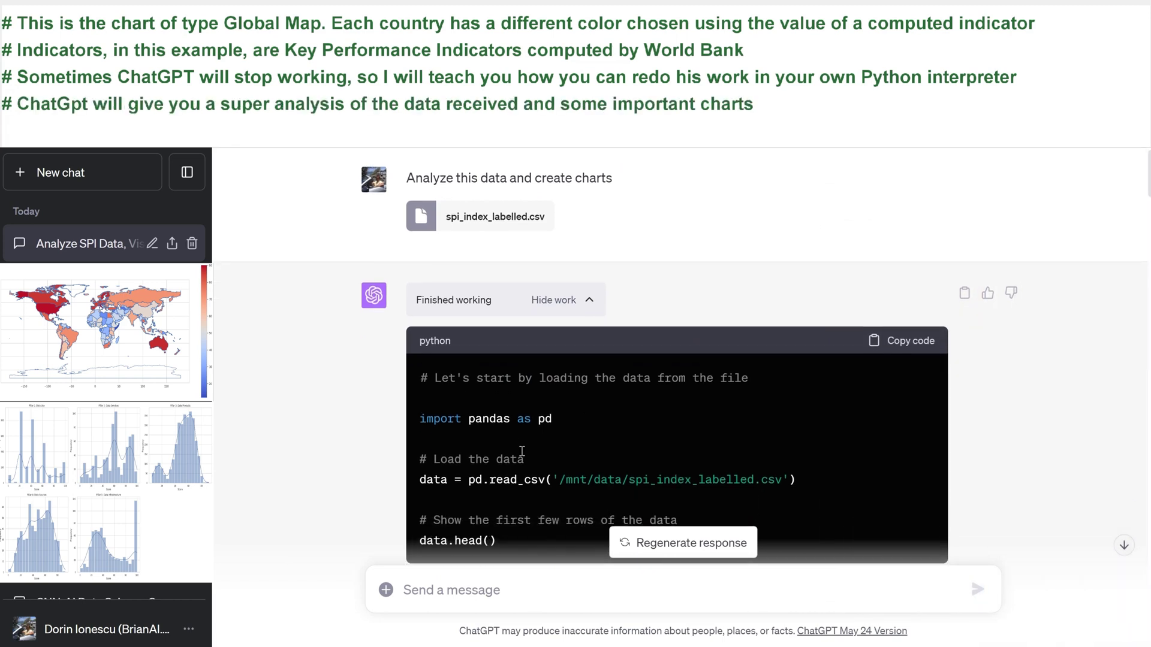
scroll(522, 451, down, 2)
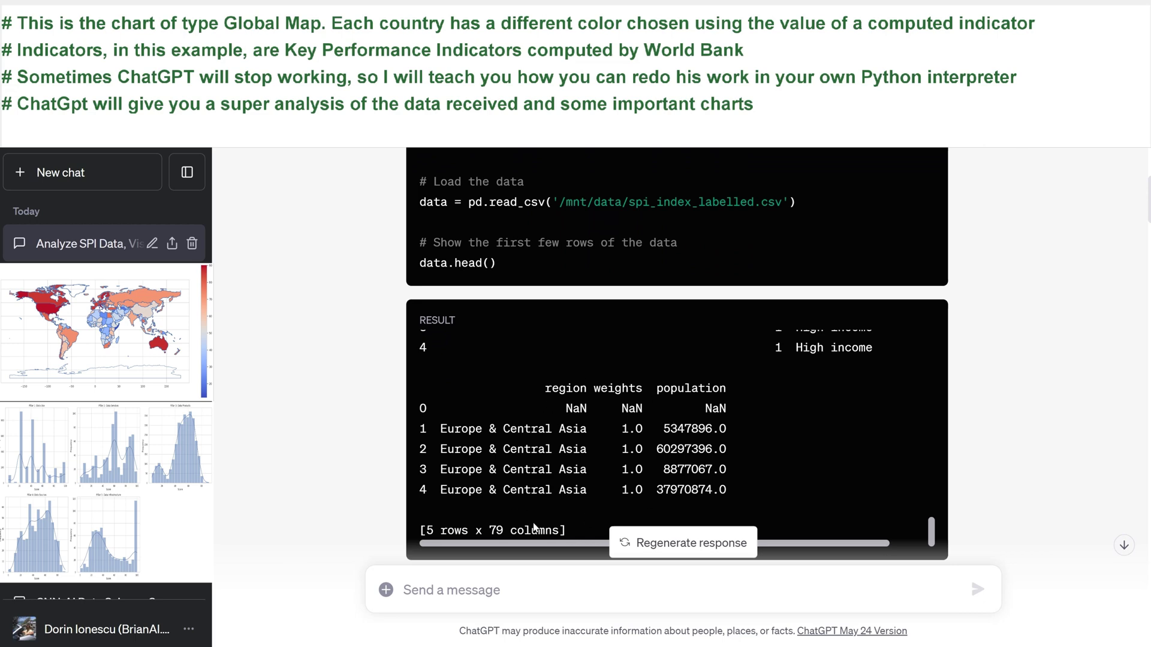
scroll(576, 436, down, 4)
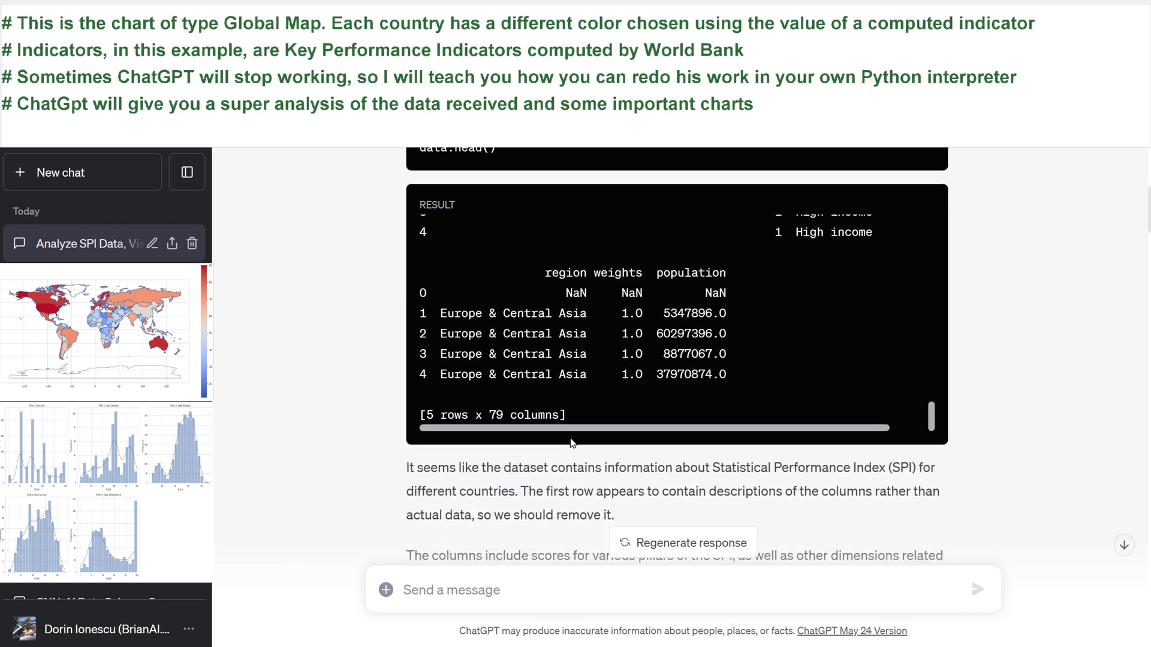
scroll(573, 442, down, 2)
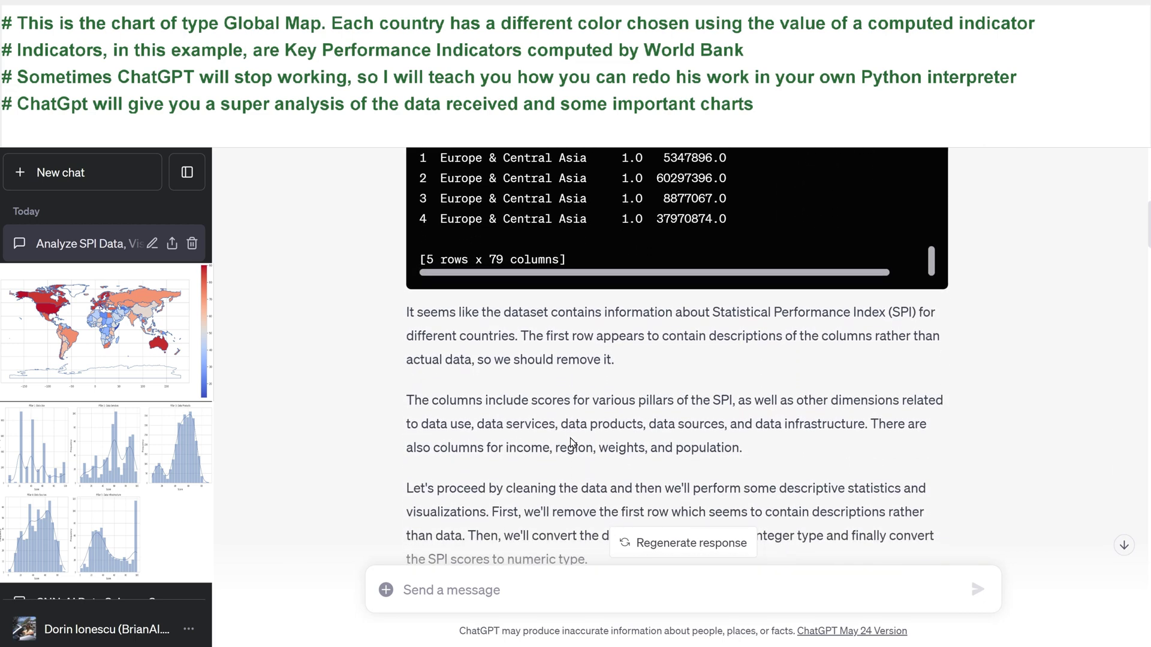
scroll(571, 440, down, 1)
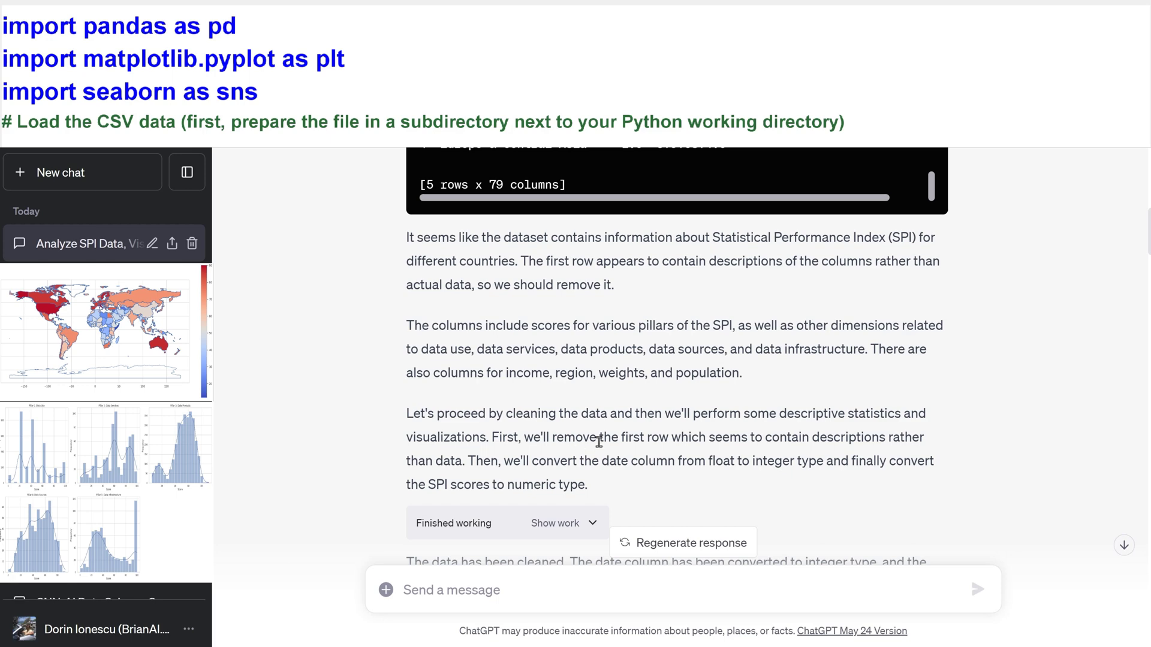
- Expand the Python code that cleans the SPI data
scroll(599, 442, down, 2)
scroll(598, 442, down, 3)
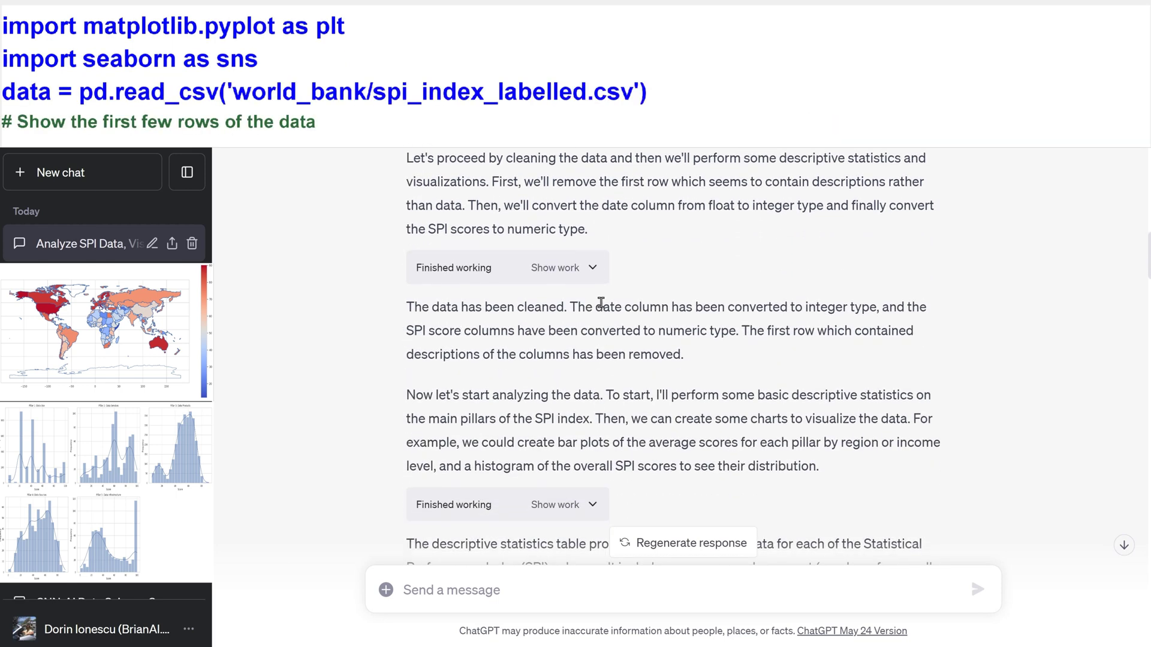
click(591, 269)
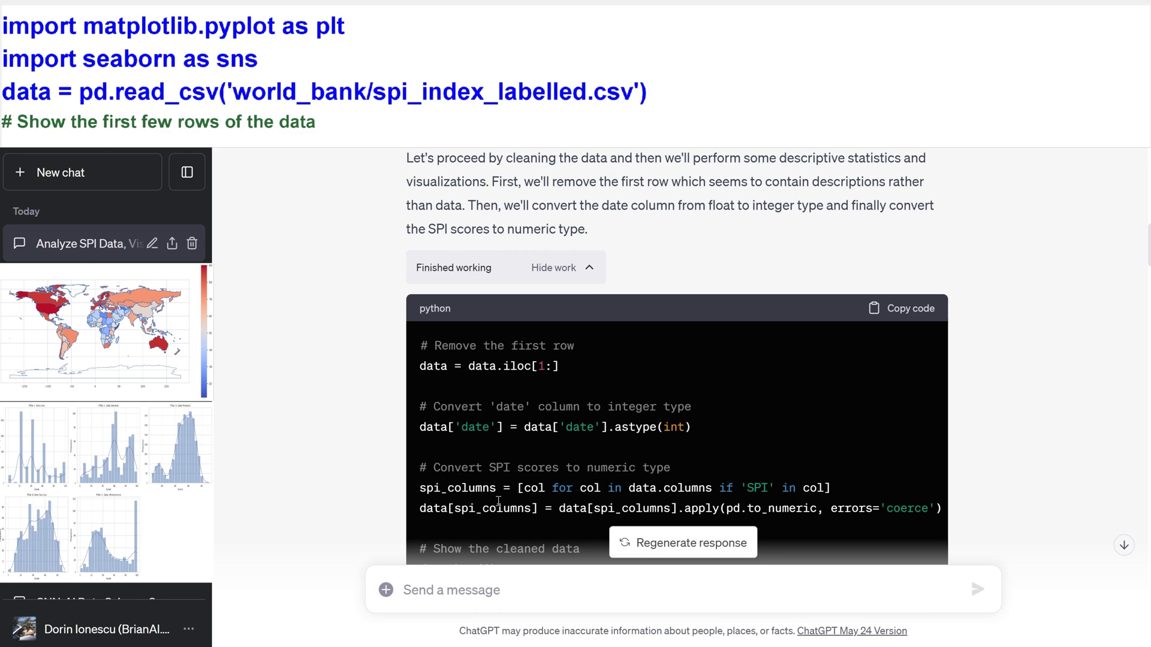
scroll(580, 482, down, 8)
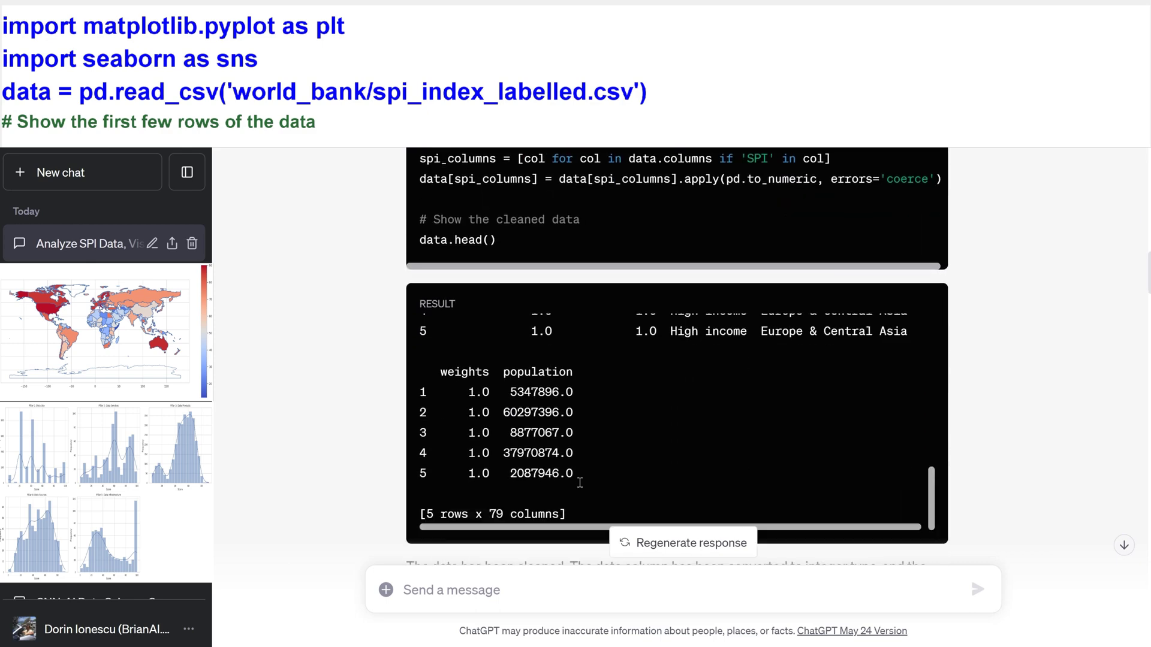
scroll(580, 482, down, 4)
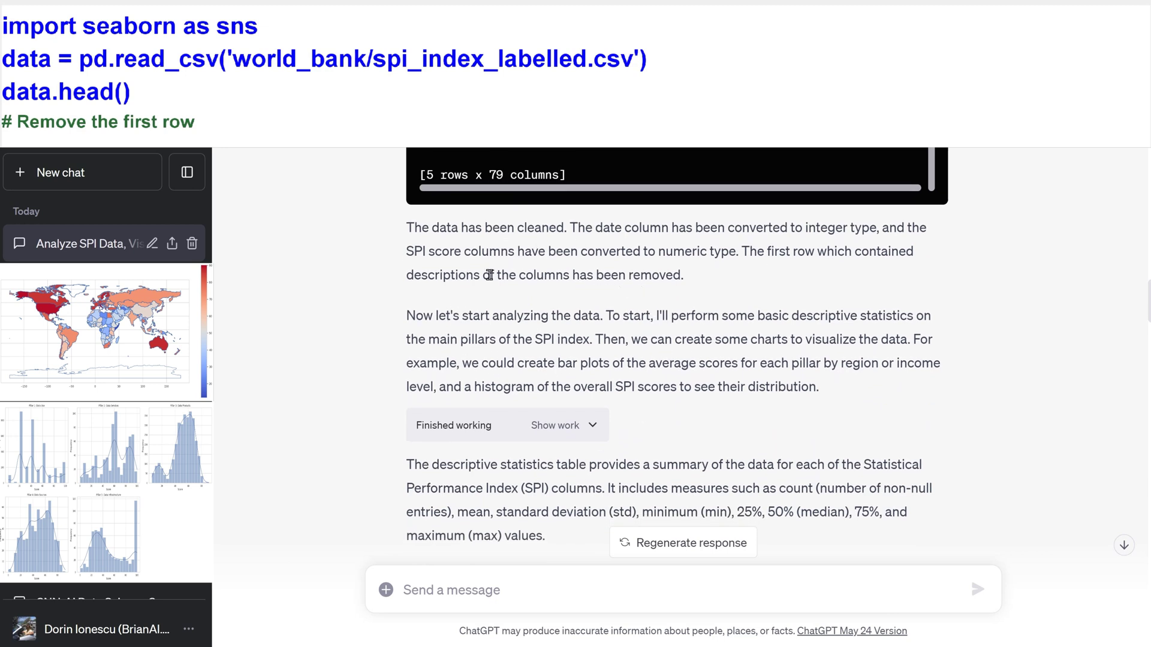
- Expand the descriptive statistics code and highlight the five pillar summaries
click(593, 427)
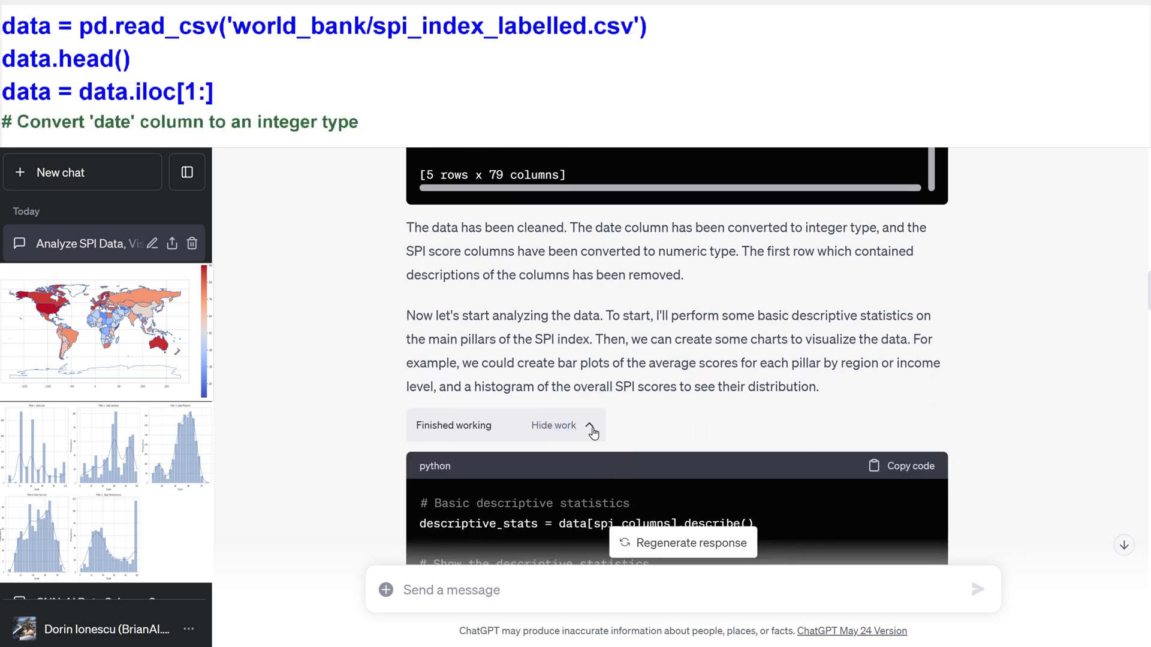
scroll(593, 428, down, 7)
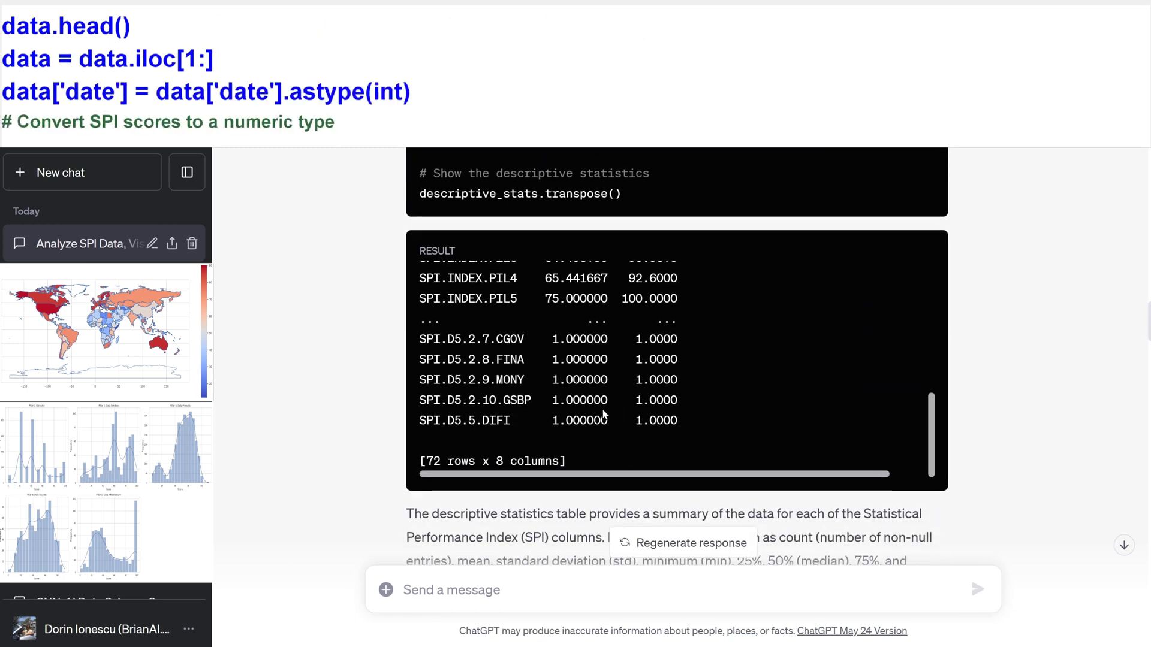
scroll(604, 414, down, 4)
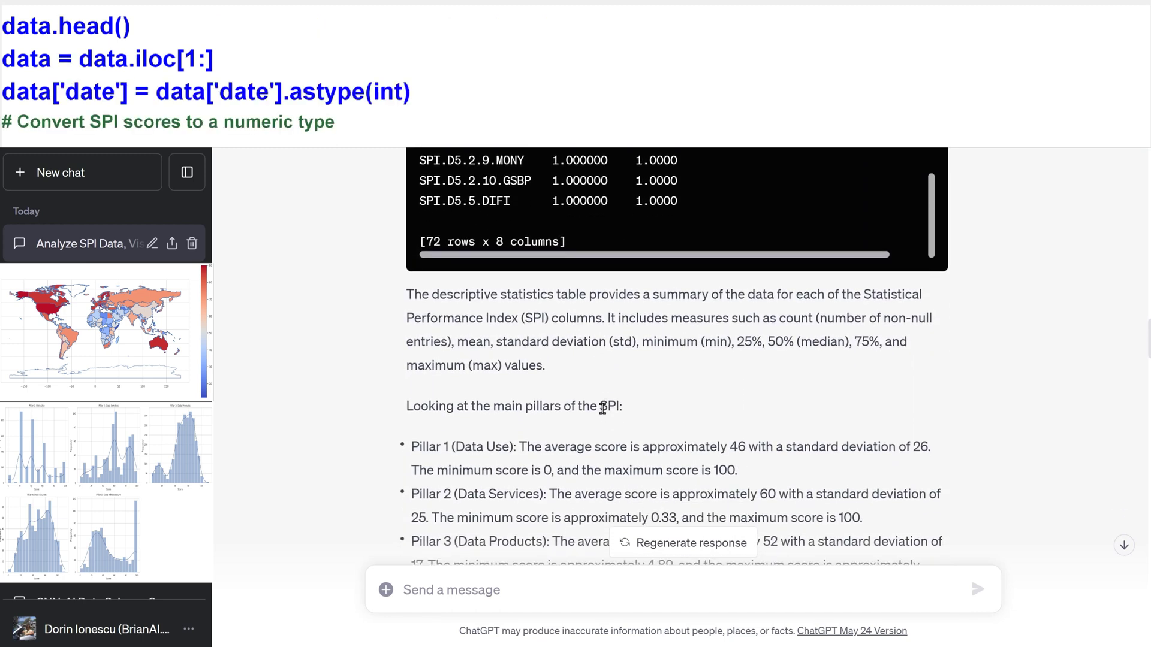
scroll(602, 409, down, 4)
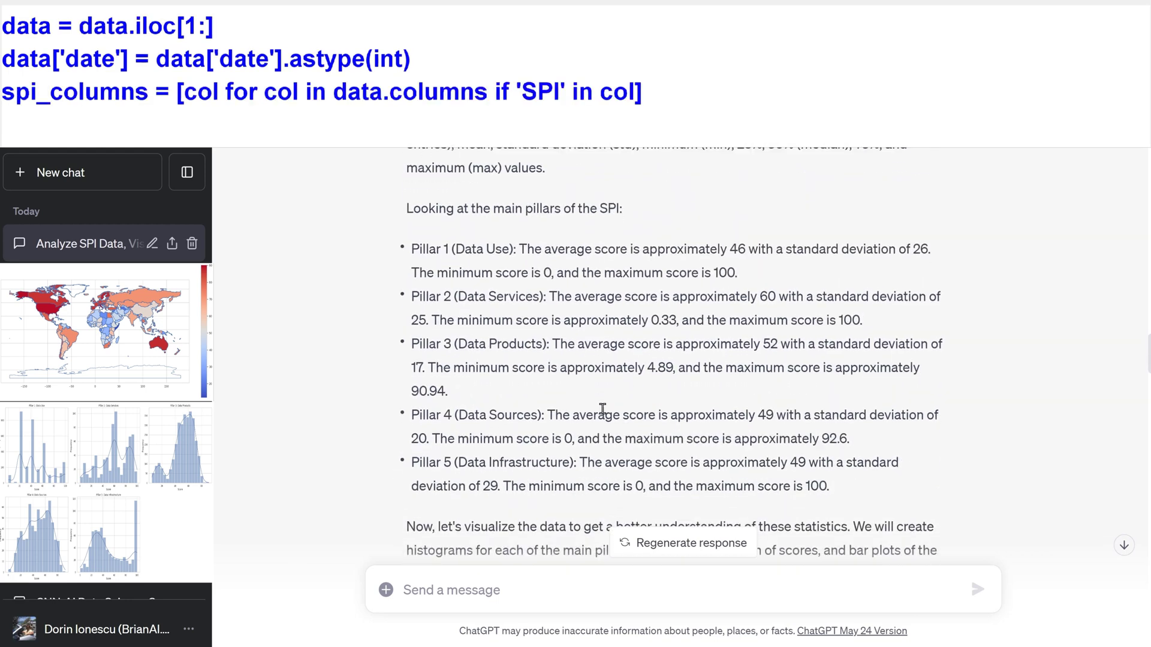
scroll(602, 408, down, 1)
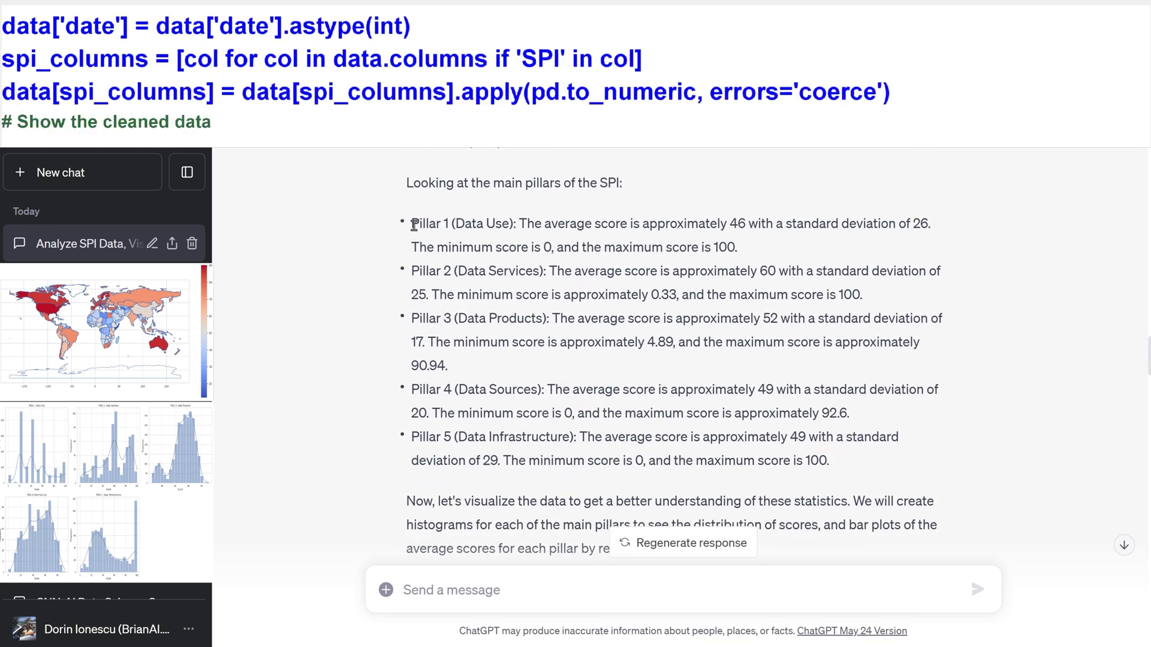
drag(413, 225, 835, 463)
click(624, 383)
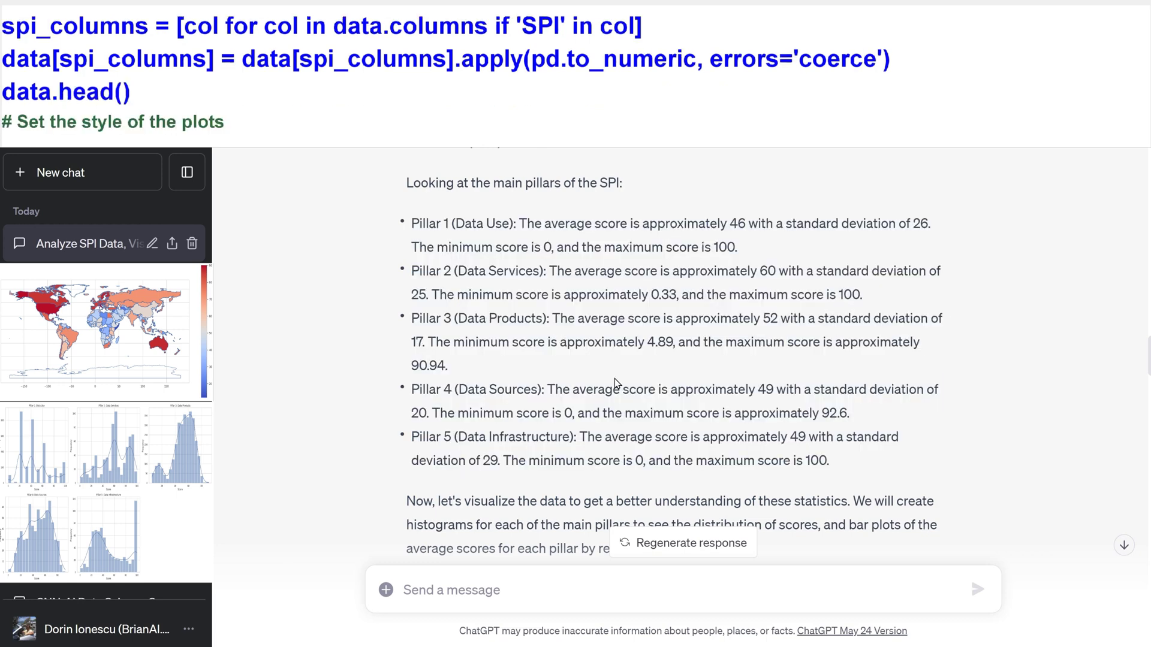
- Expand the code that drew the pillar score histograms
scroll(616, 381, down, 5)
scroll(615, 378, down, 3)
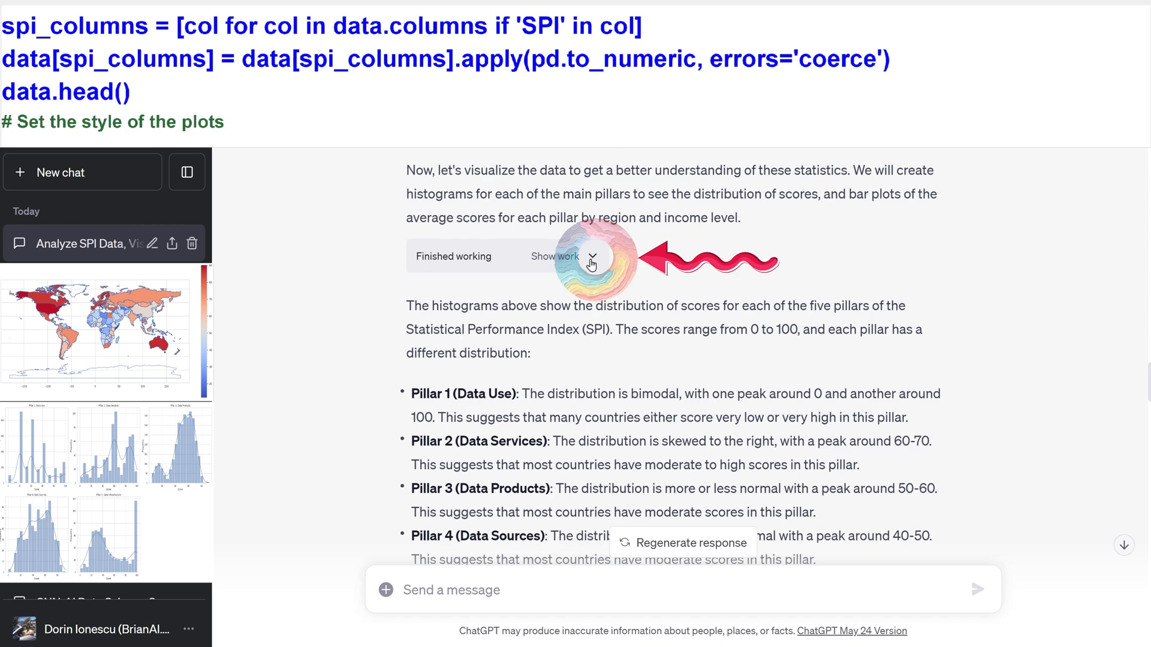
click(592, 264)
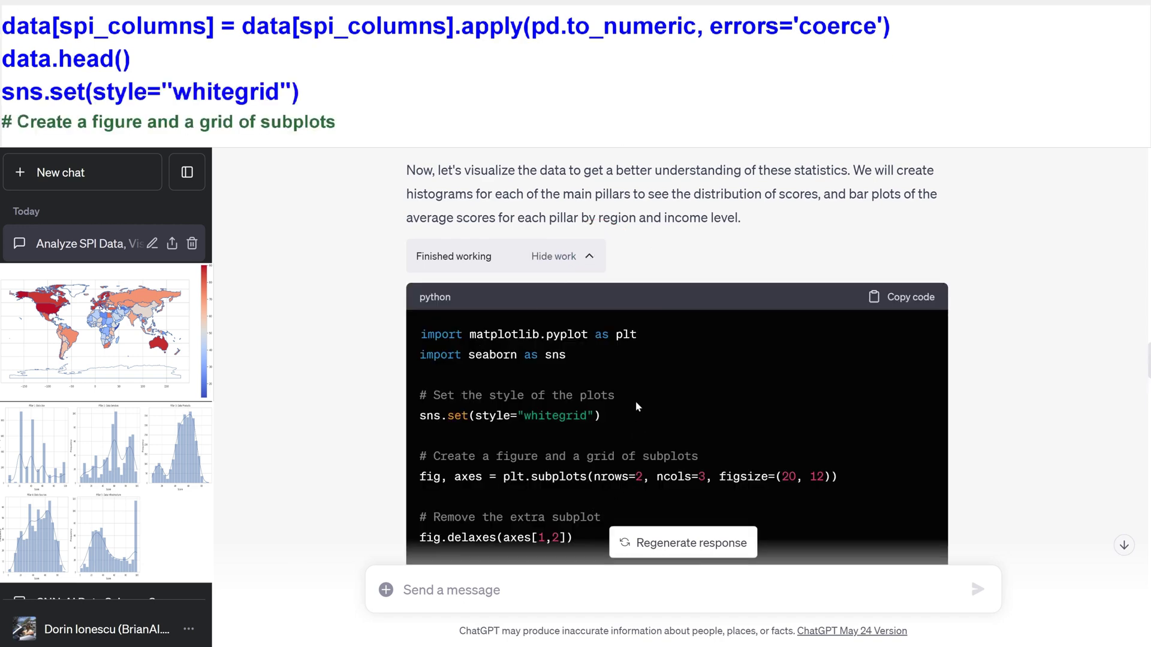
- Scroll past the histogram code and expand the region and income bar-plot code
scroll(343, 363, down, 5)
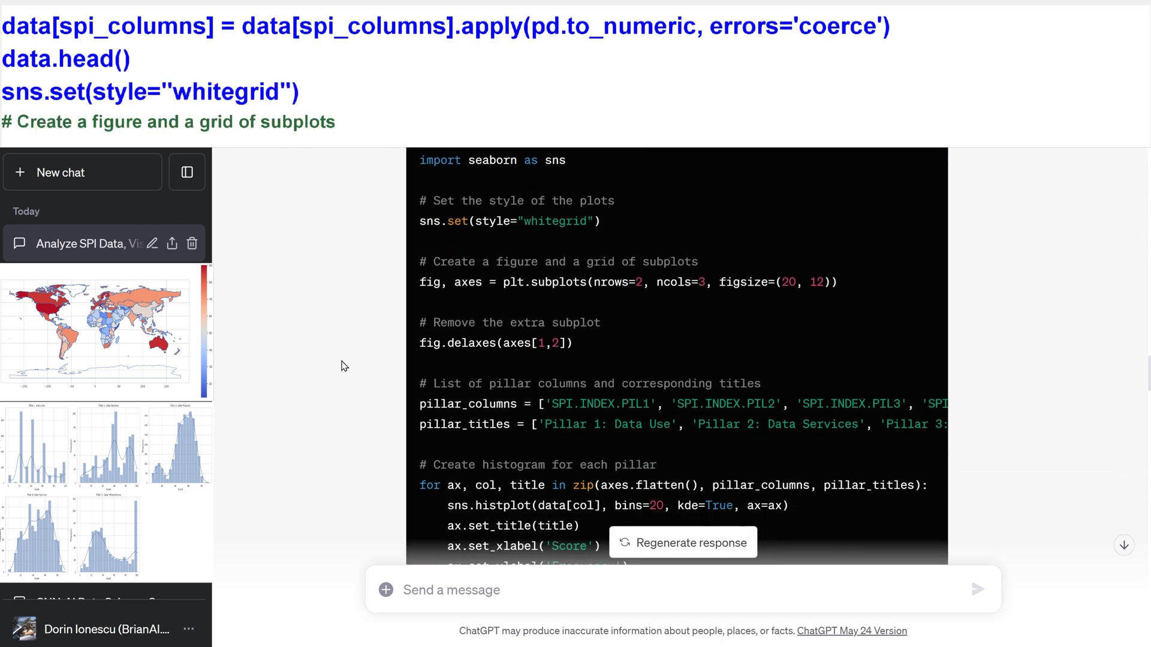
scroll(344, 366, down, 5)
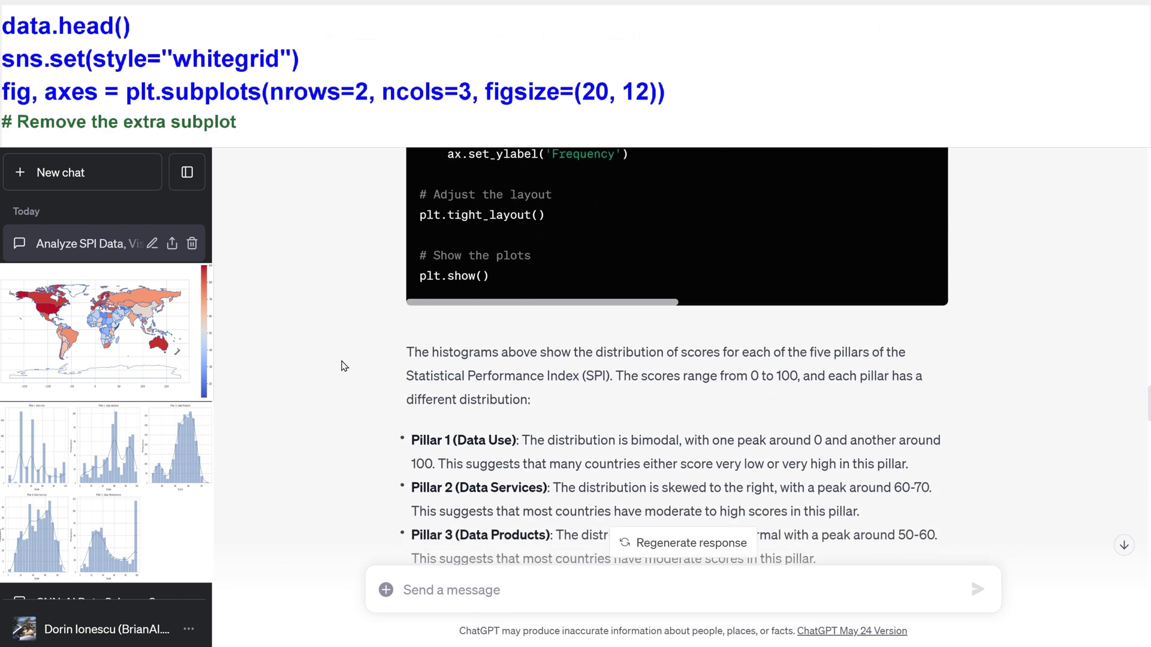
scroll(343, 366, down, 4)
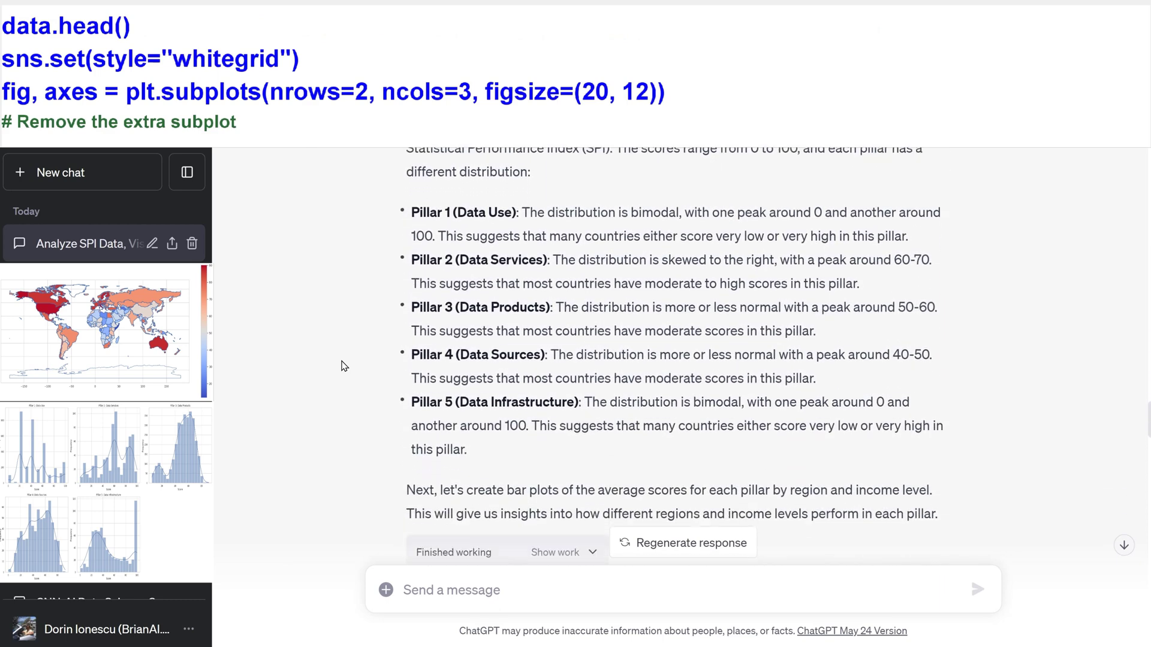
scroll(343, 366, down, 5)
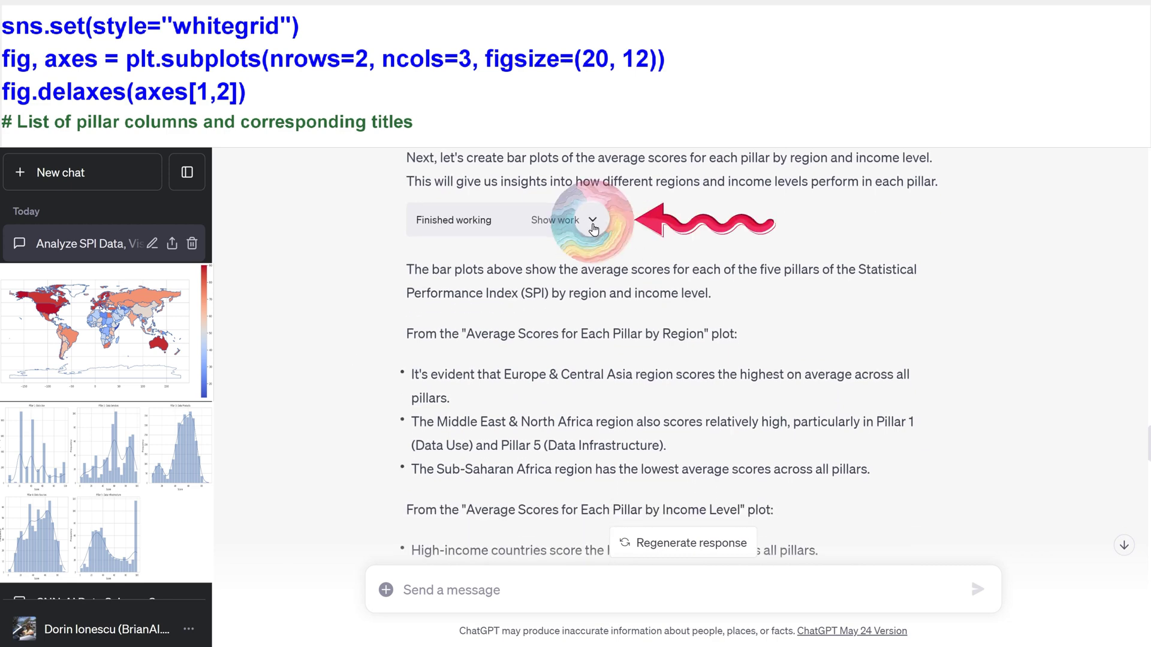
click(591, 221)
- Read through the bar-plot code down to the Europe & Central Asia findings
scroll(608, 386, down, 3)
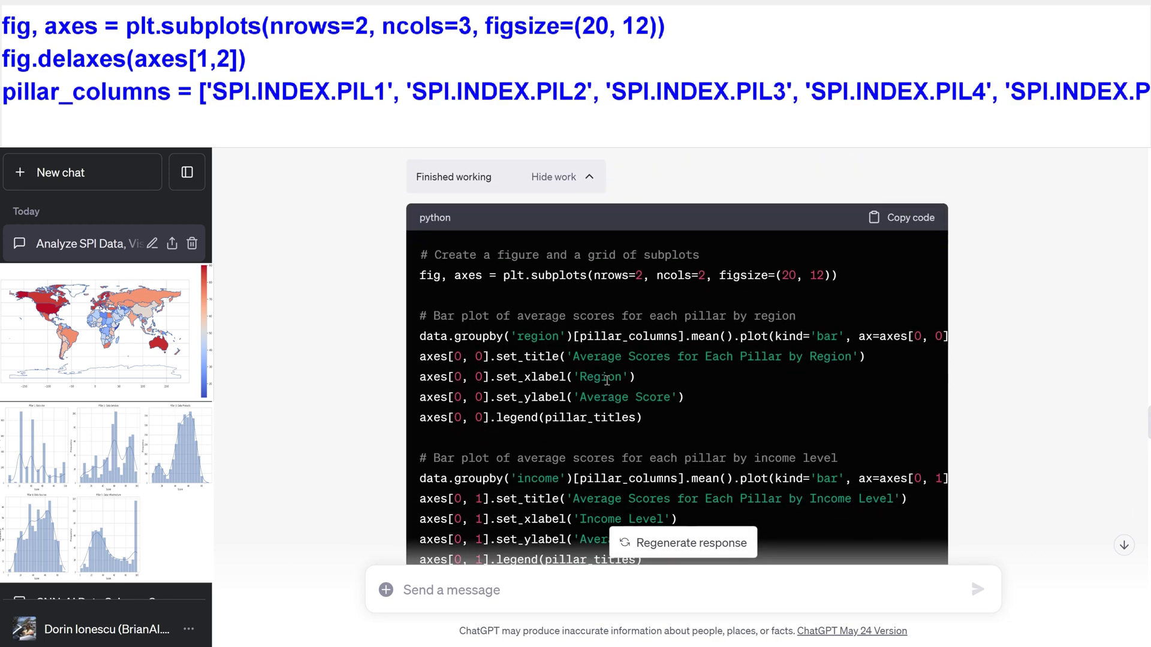
scroll(609, 385, down, 4)
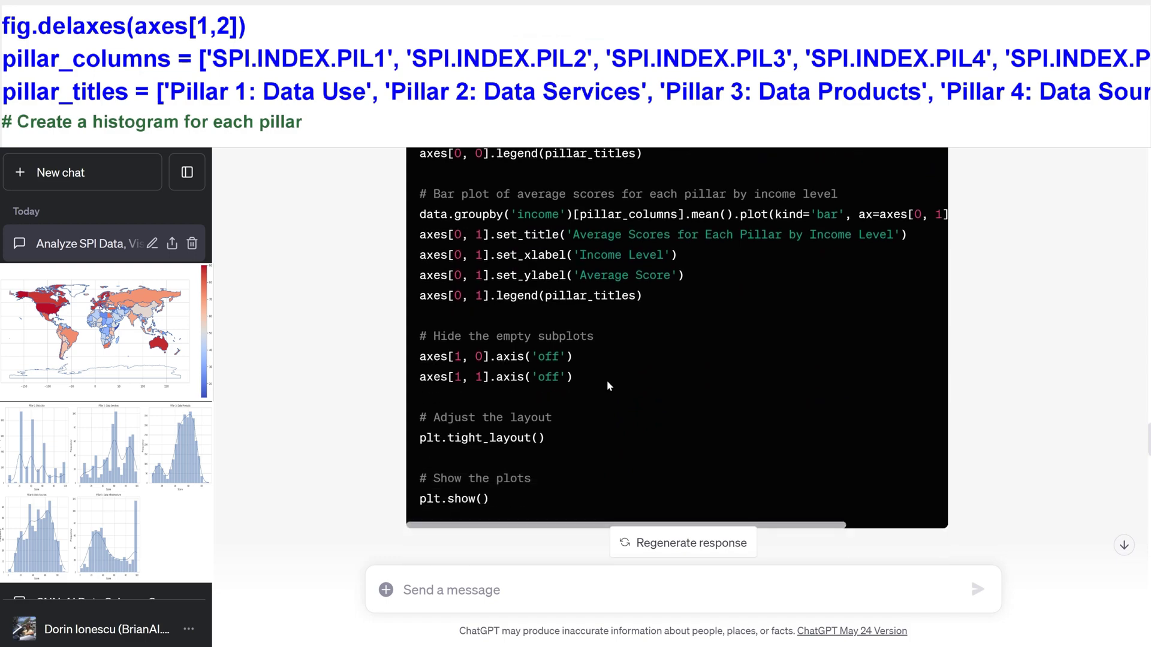
scroll(608, 385, down, 3)
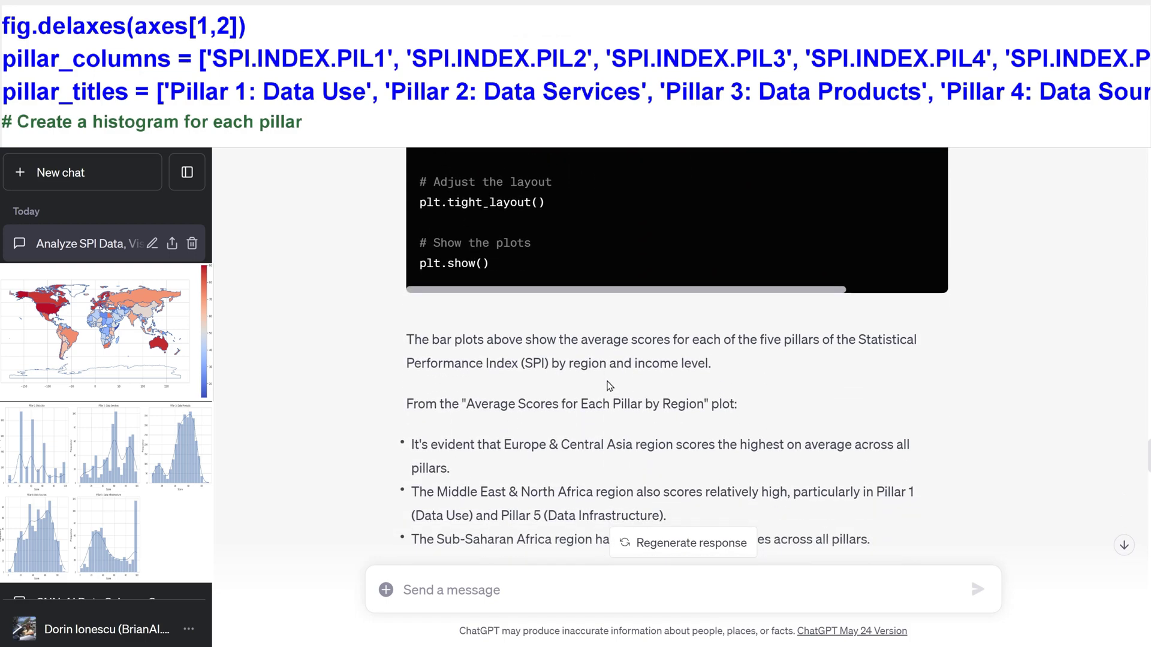